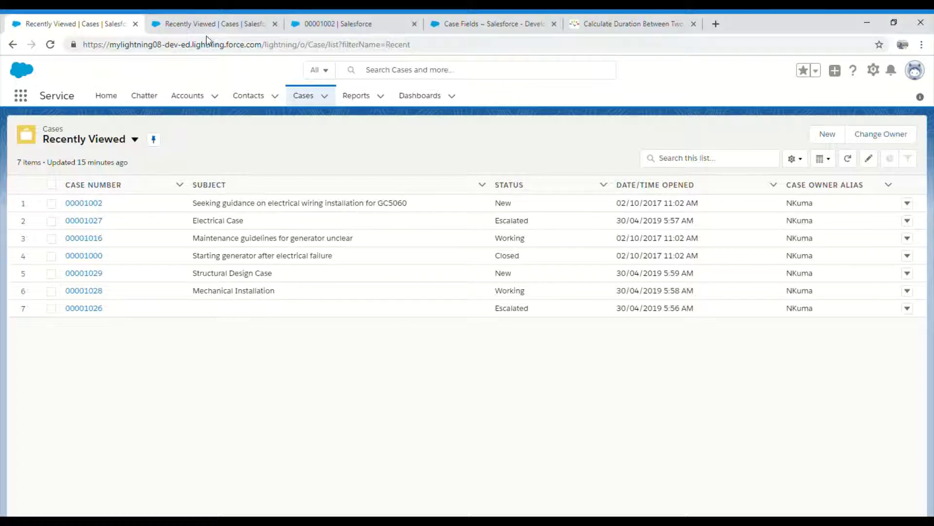
Step: From Case Fields, start a new custom field with the Formula data type and continue
click(471, 25)
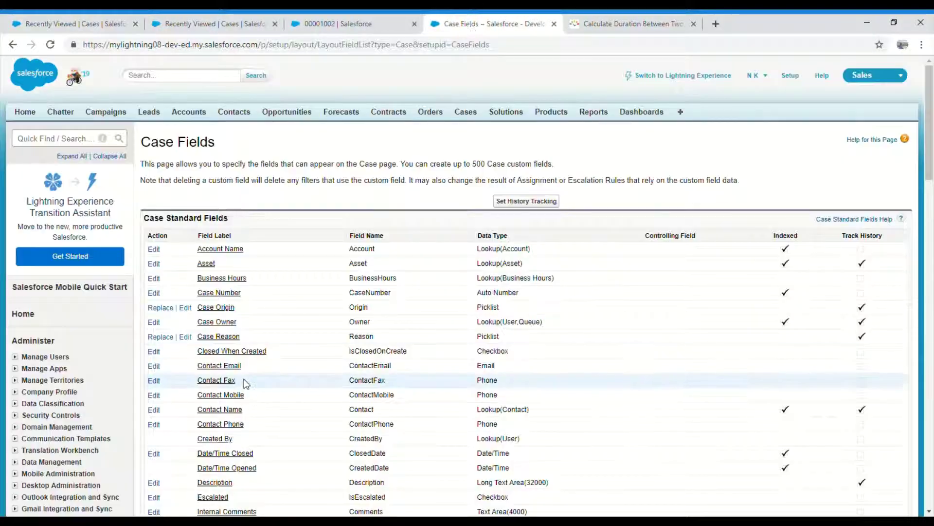
scroll(243, 380, down, 5)
scroll(244, 380, up, 5)
scroll(244, 379, down, 12)
scroll(244, 380, up, 5)
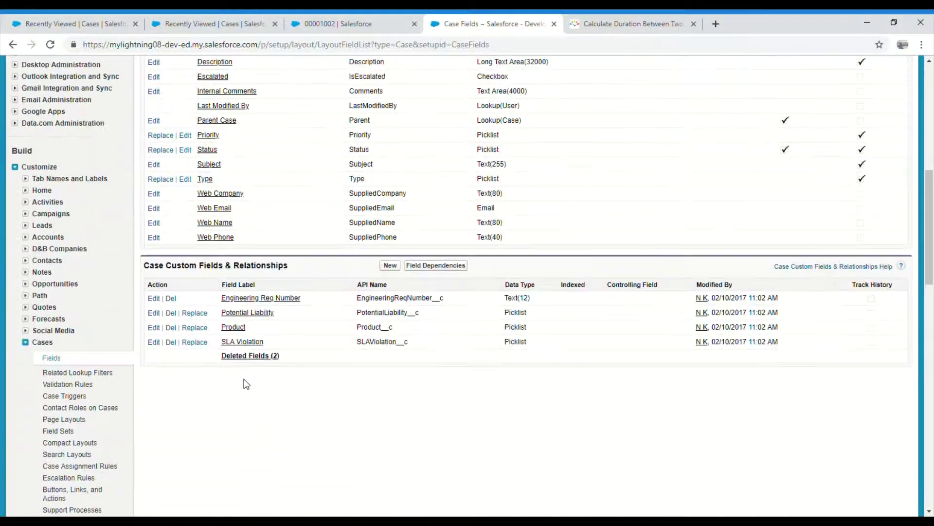
click(396, 268)
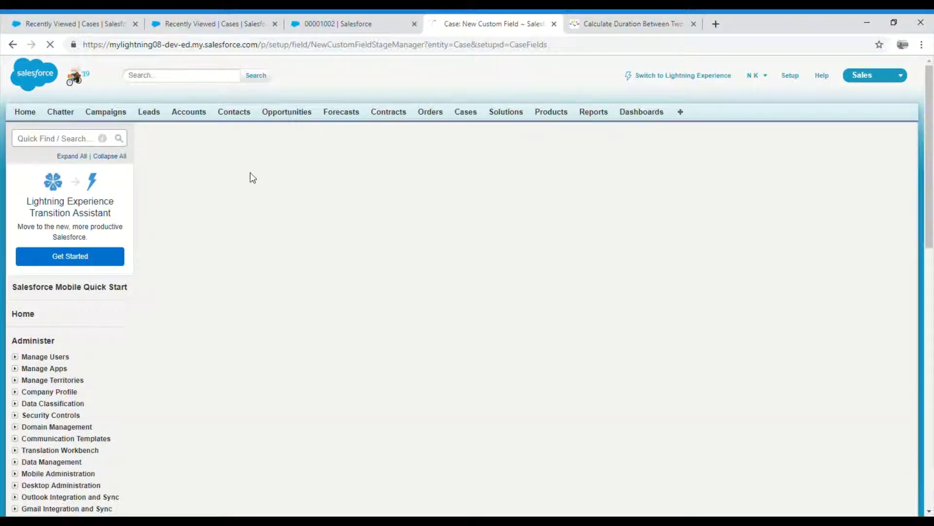
scroll(227, 245, down, 1)
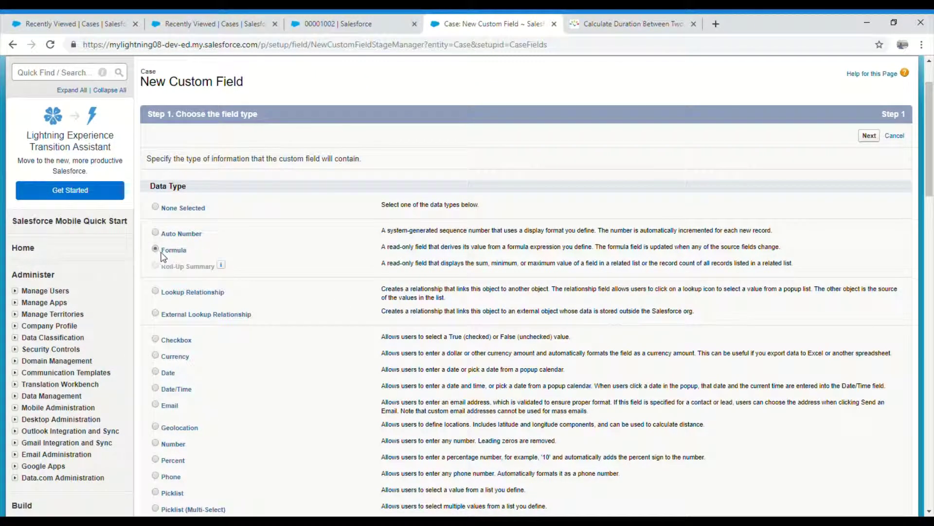
scroll(358, 353, down, 4)
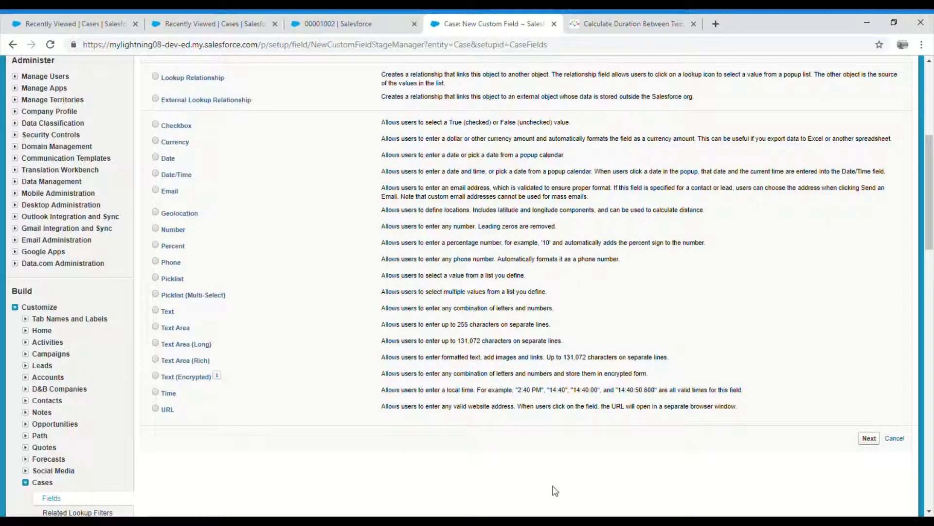
click(878, 439)
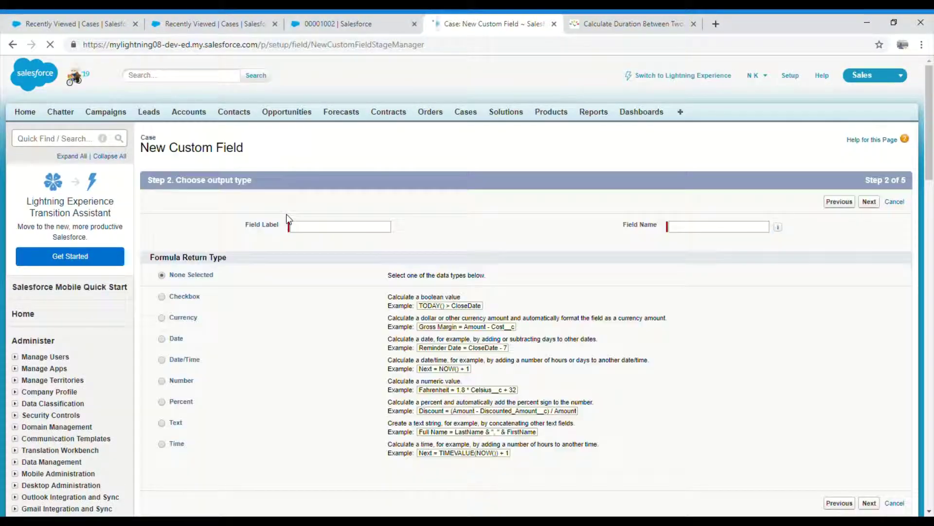
Step: Label the field CASE AGE (name CASE_AGE), returning a Number with 0 decimal places
click(312, 229)
text(CASE AGE)
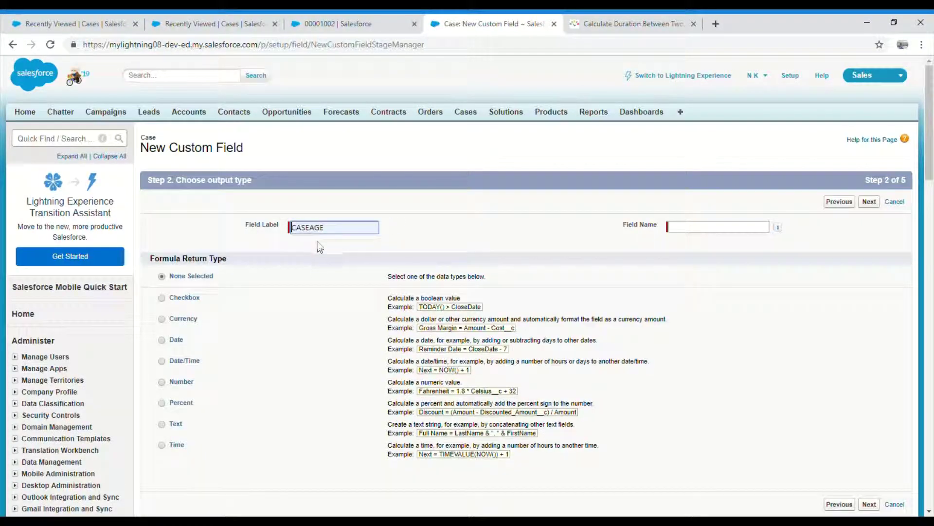
click(702, 227)
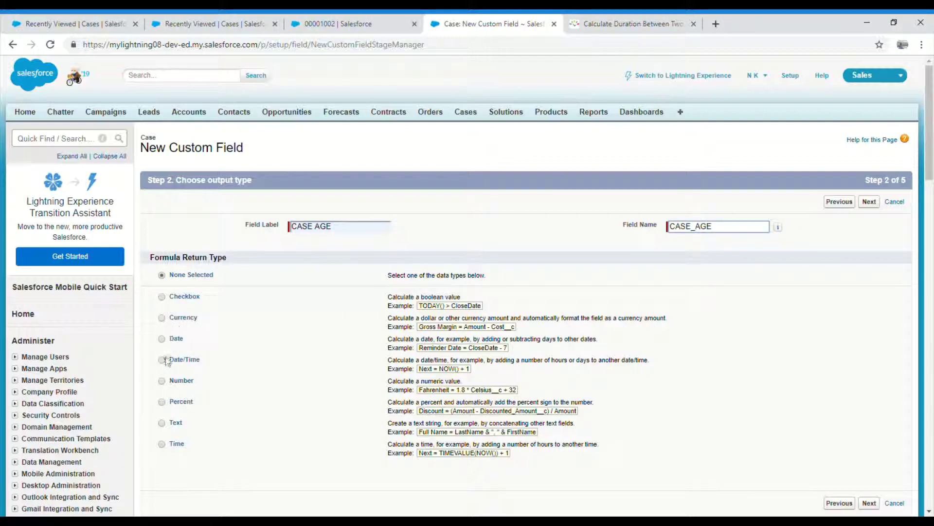
click(161, 381)
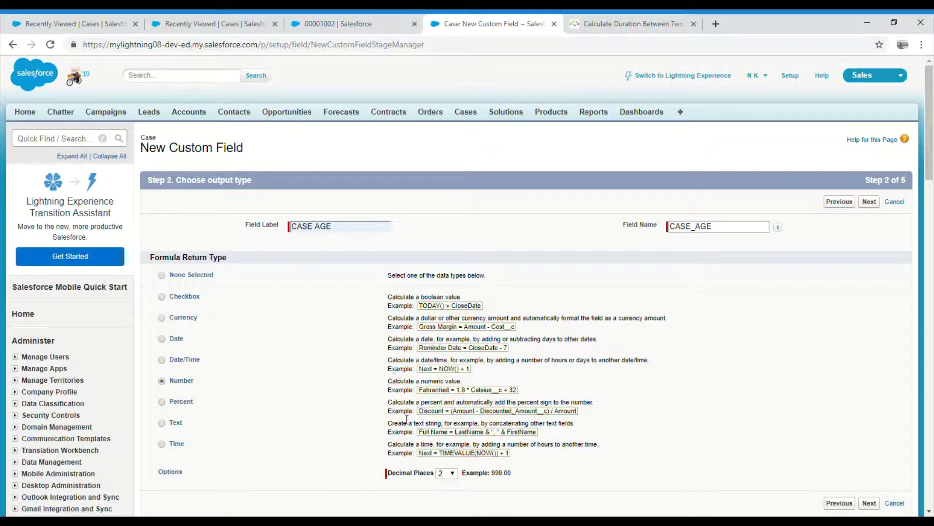
scroll(408, 419, down, 2)
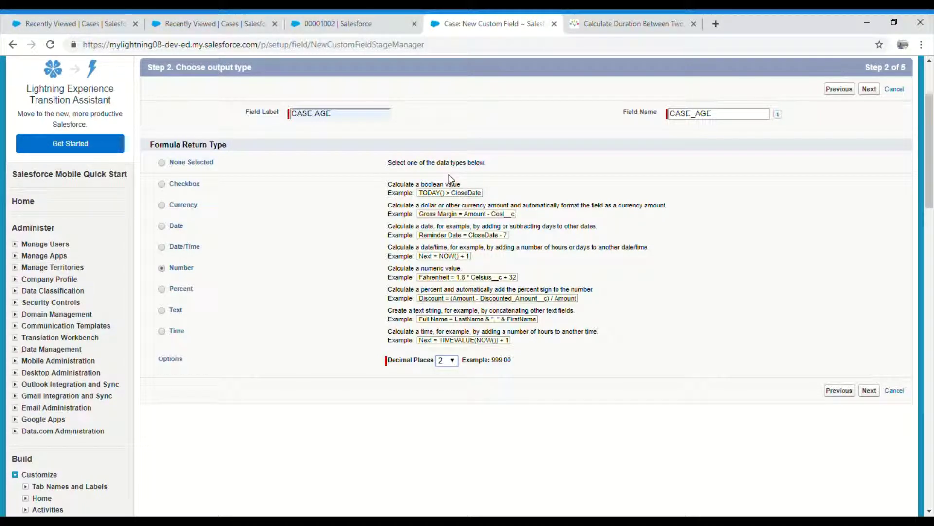
key(Up)
key(Up)
click(870, 392)
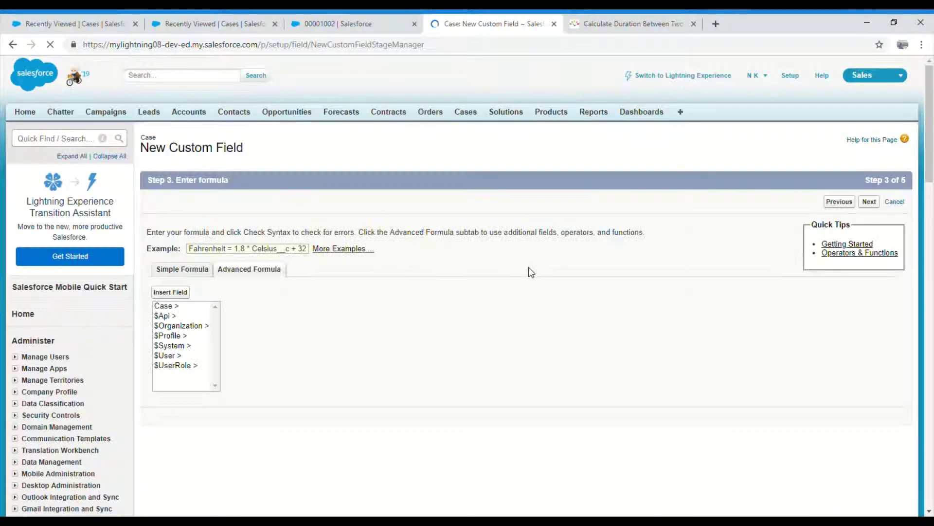
Step: Write the advanced formula Now() - CreatedDate, inserting the Date/Time Opened field
click(224, 344)
text(Now () -)
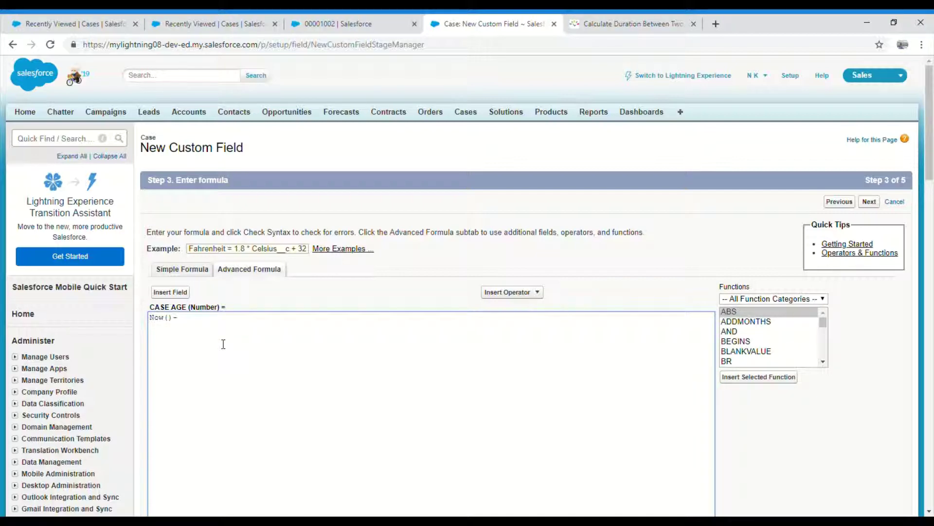
click(170, 292)
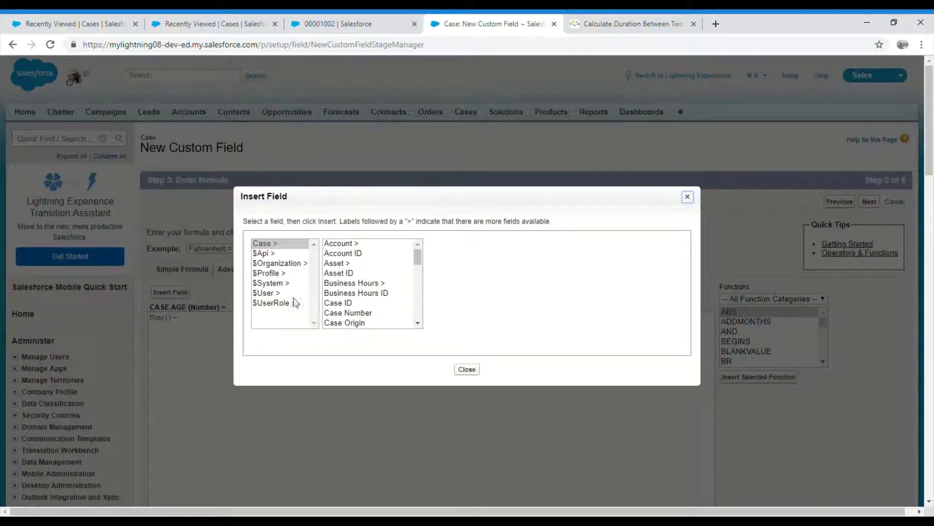
scroll(357, 310, down, 4)
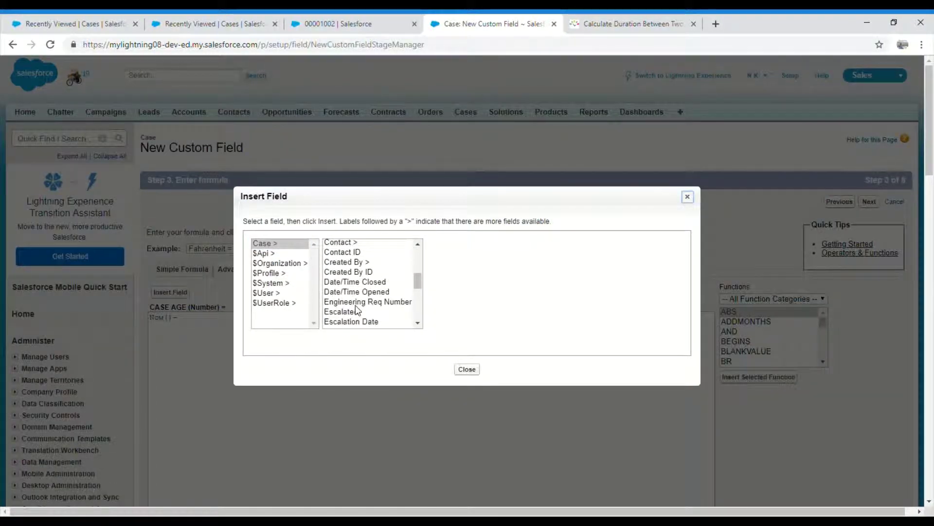
click(357, 292)
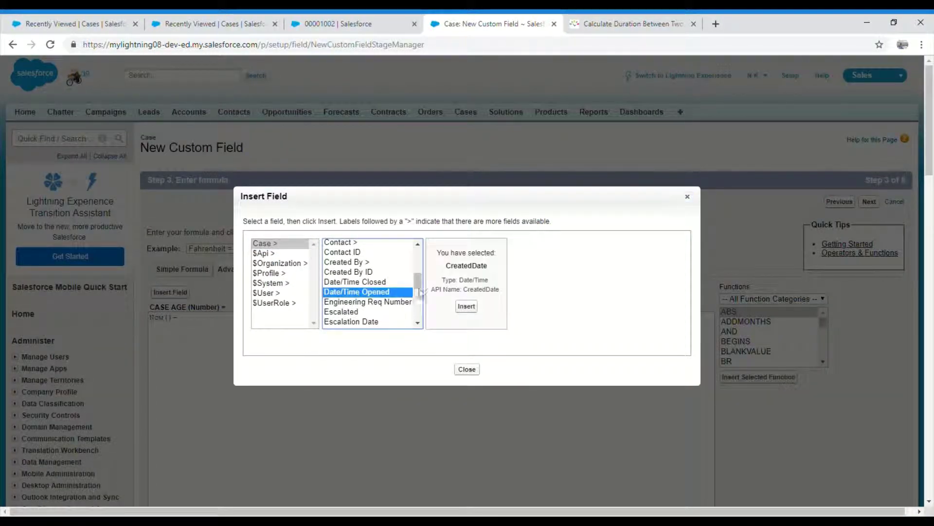
click(465, 308)
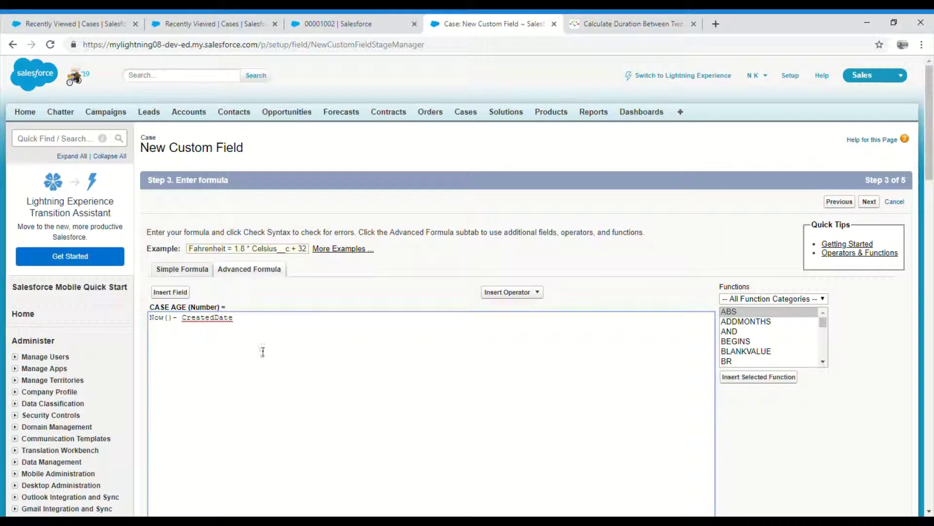
Step: Check the formula syntax and confirm it compiles without errors
scroll(271, 358, down, 3)
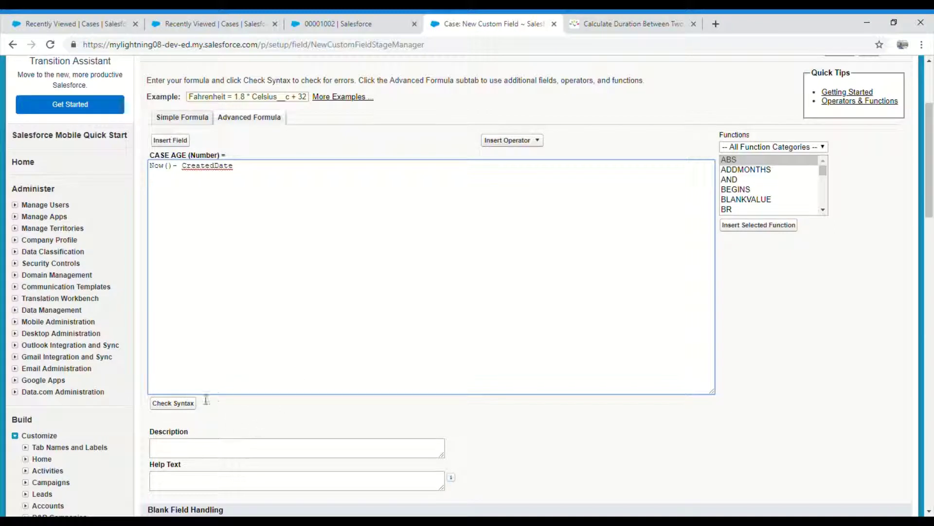
click(183, 405)
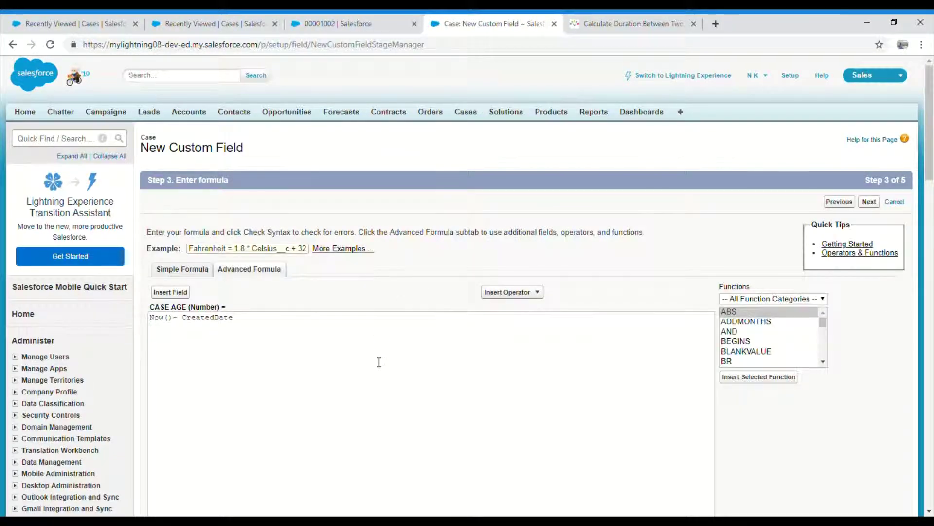
scroll(379, 362, down, 1)
scroll(404, 345, down, 2)
scroll(404, 345, down, 2)
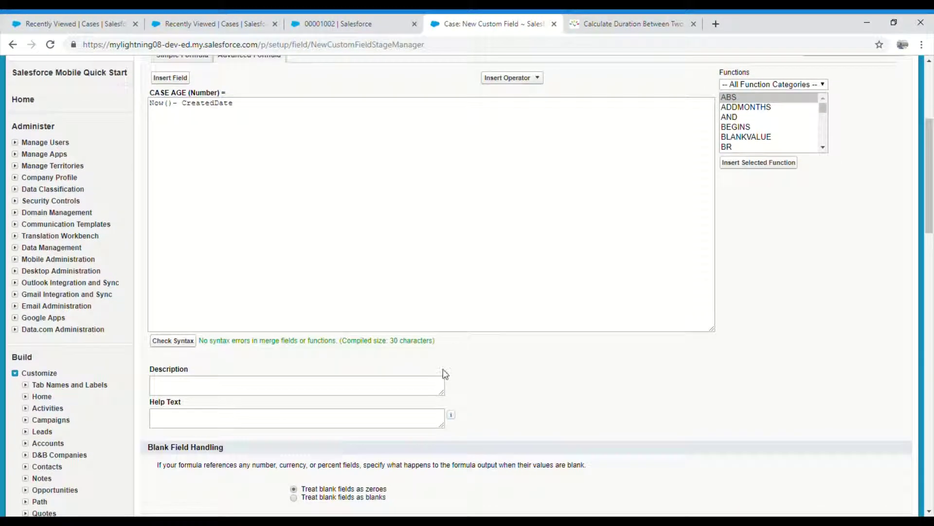
scroll(580, 367, down, 3)
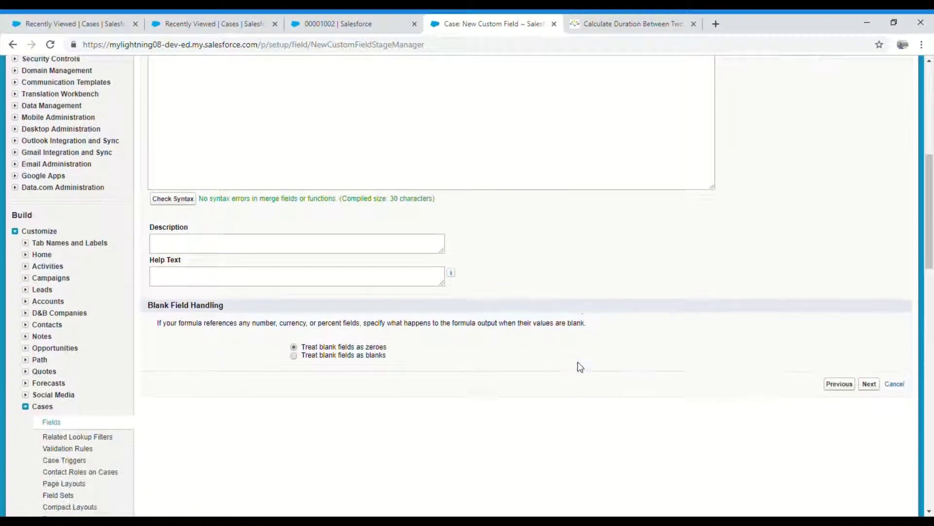
Step: Keep default field-level security and all five Case page layouts, and save CASE AGE
click(870, 385)
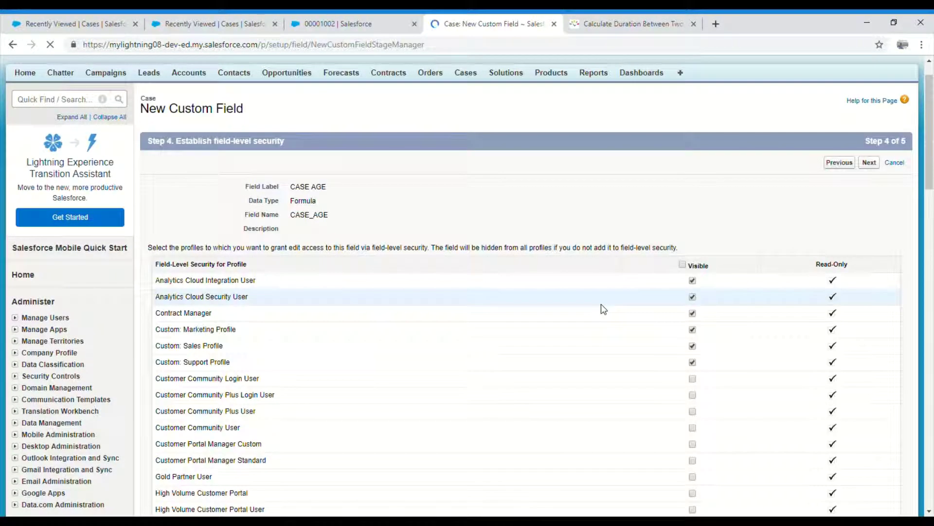
scroll(601, 304, down, 6)
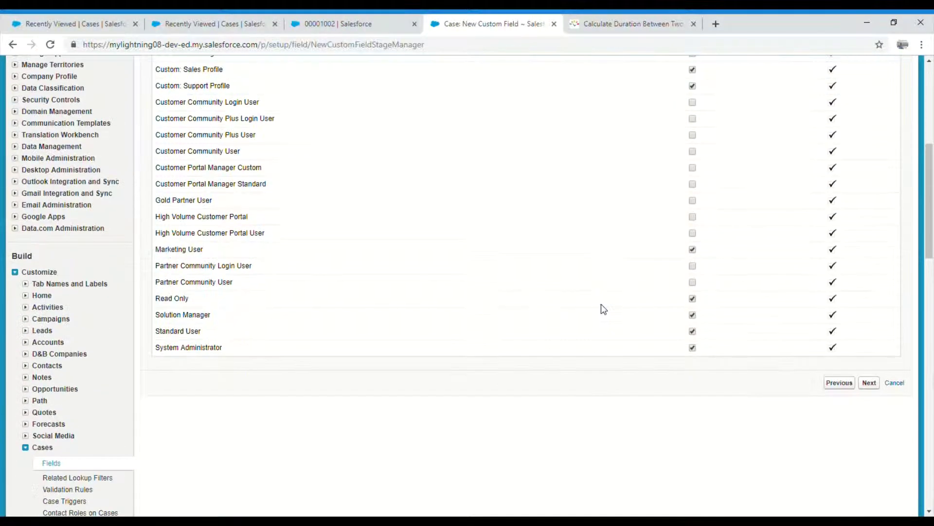
click(870, 384)
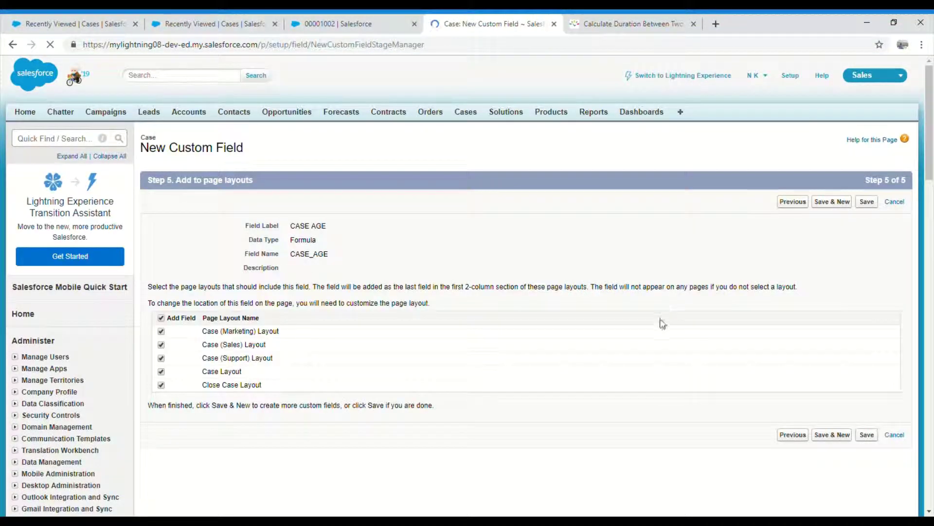
click(868, 435)
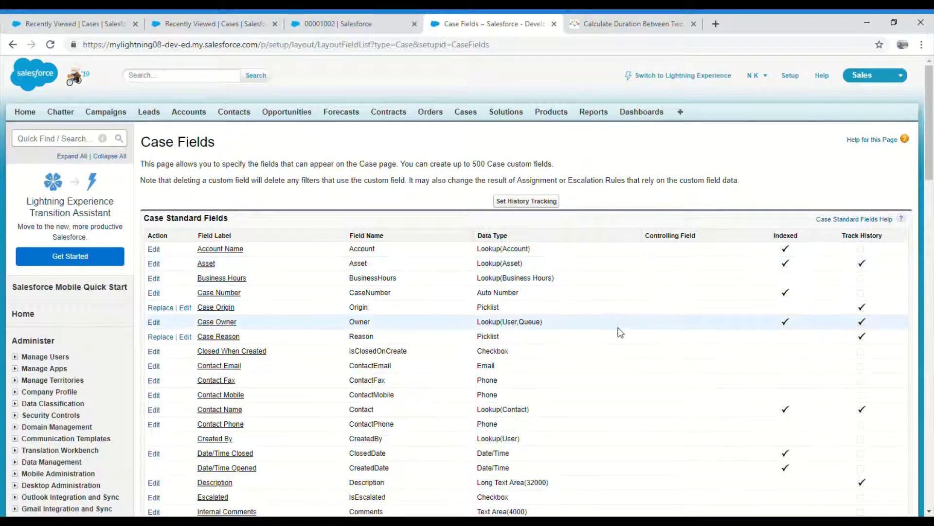
scroll(618, 330, down, 7)
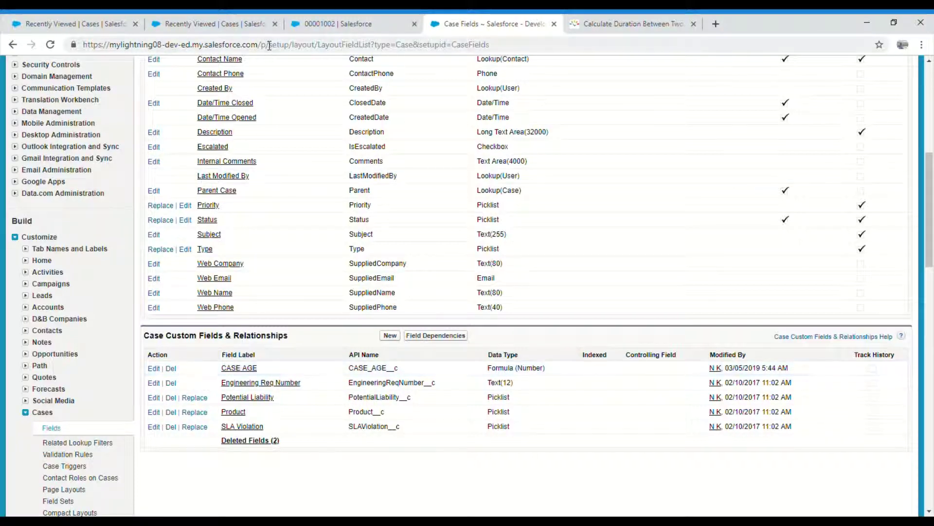
Step: Open the case 'This is Test Case to Check Age' in a new tab, showing CASE AGE 0
click(222, 27)
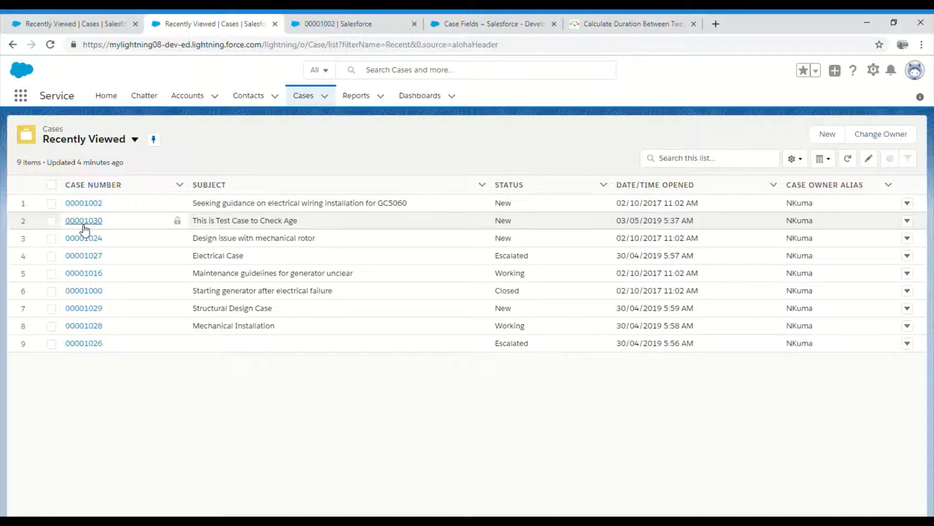
middle_click(83, 225)
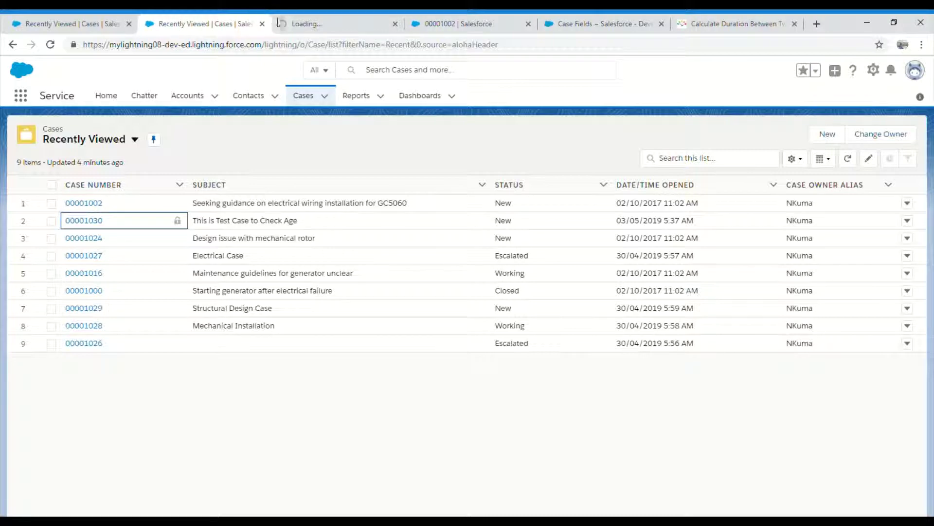
click(304, 23)
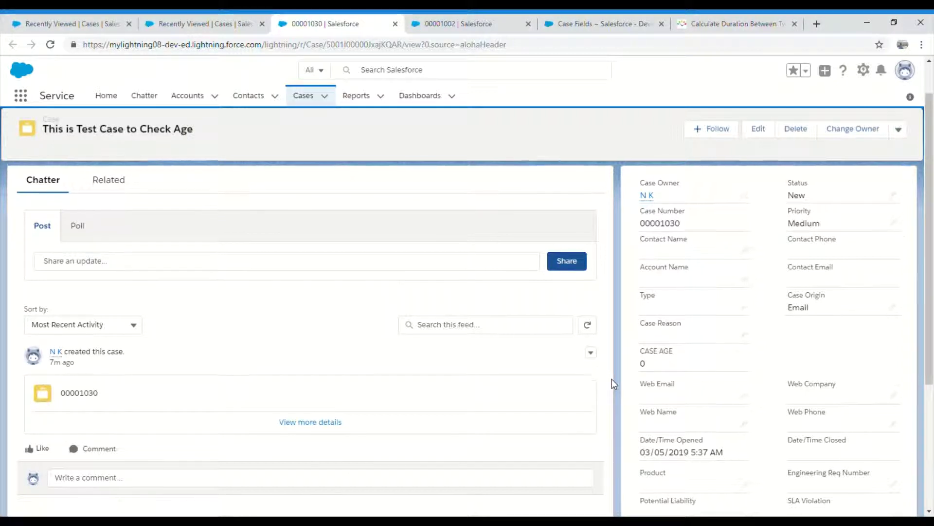
scroll(612, 379, down, 3)
scroll(611, 379, up, 4)
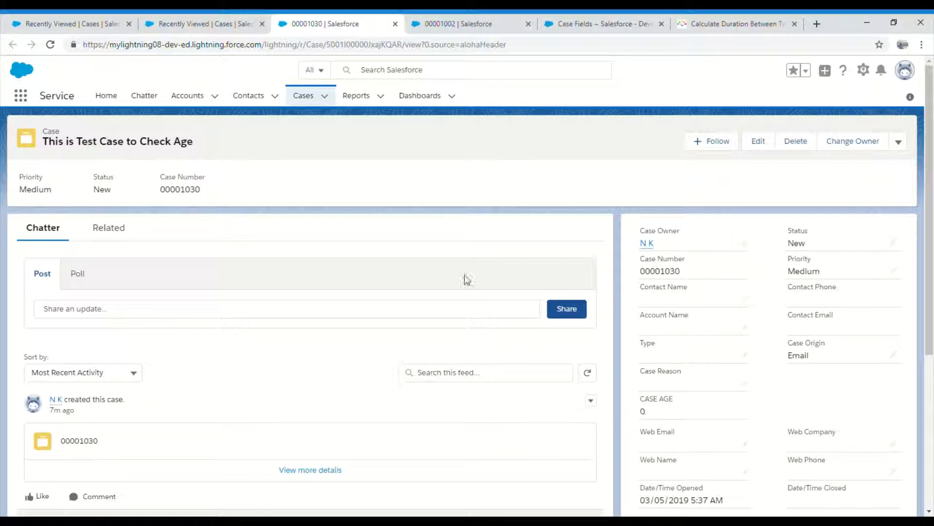
click(455, 24)
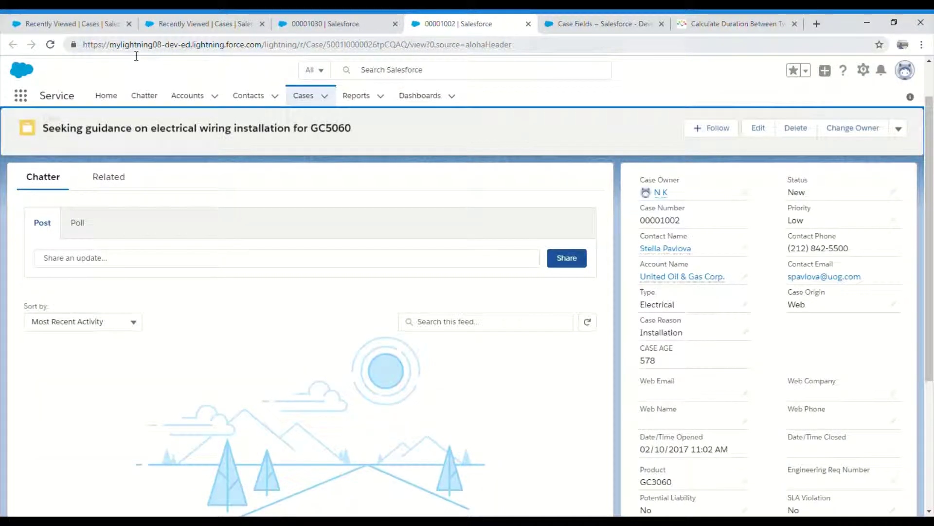
click(50, 45)
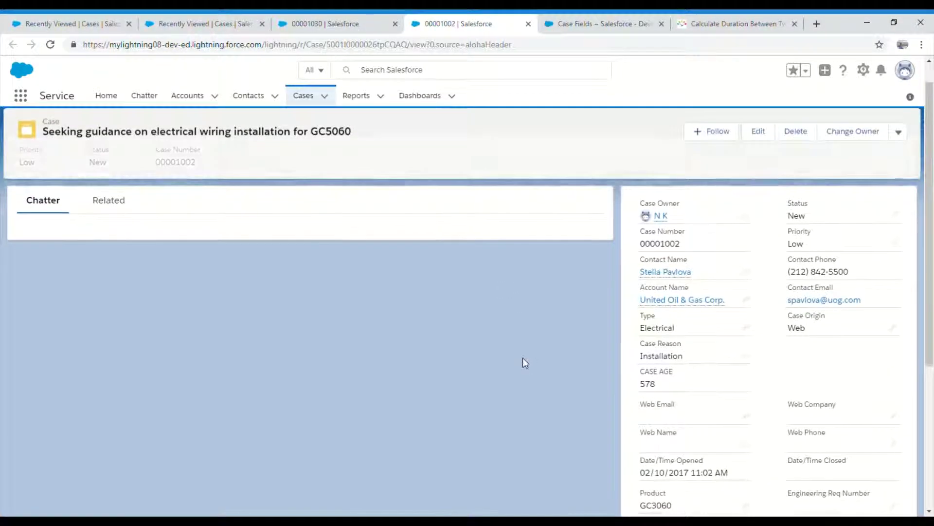
scroll(523, 358, down, 1)
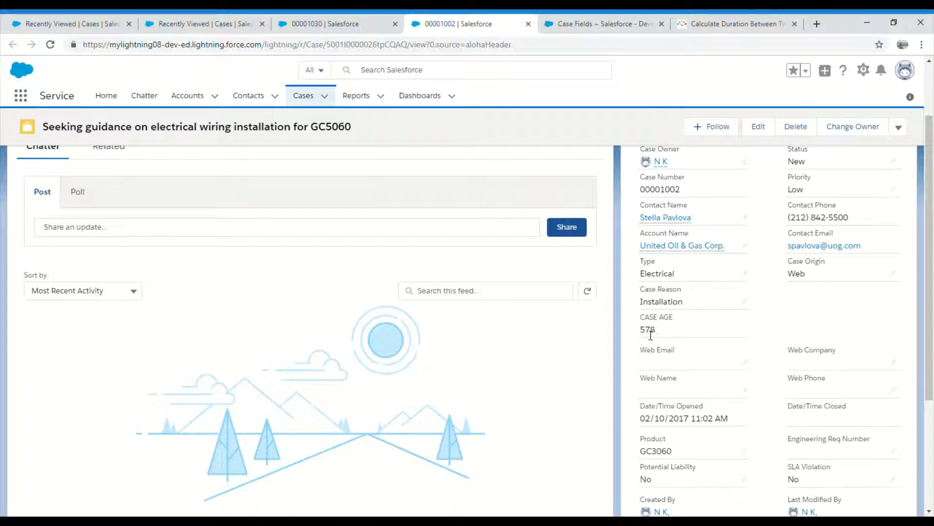
scroll(652, 331, up, 1)
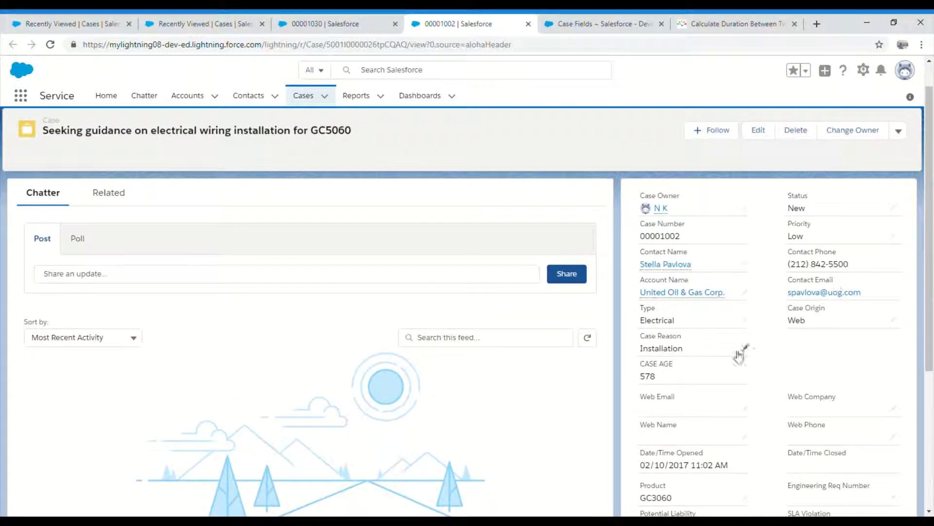
scroll(706, 335, down, 2)
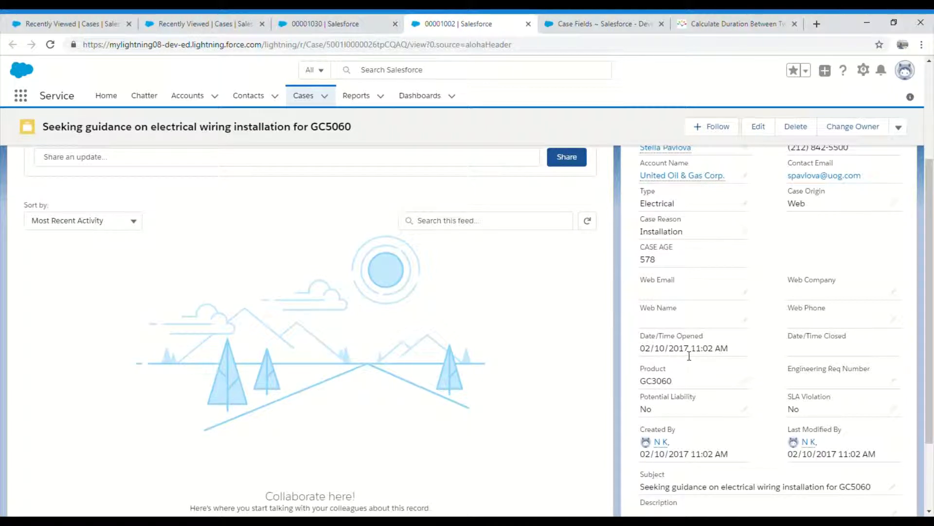
click(730, 25)
scroll(389, 331, down, 1)
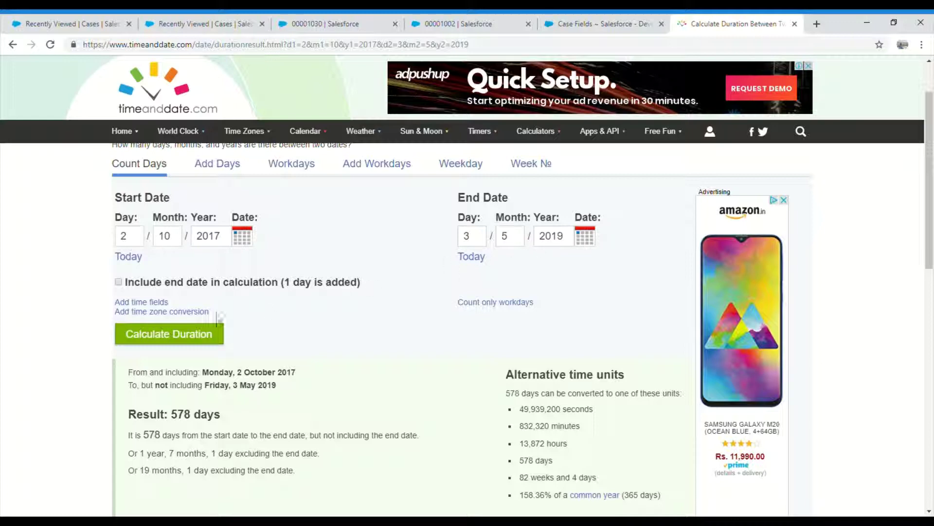
click(201, 339)
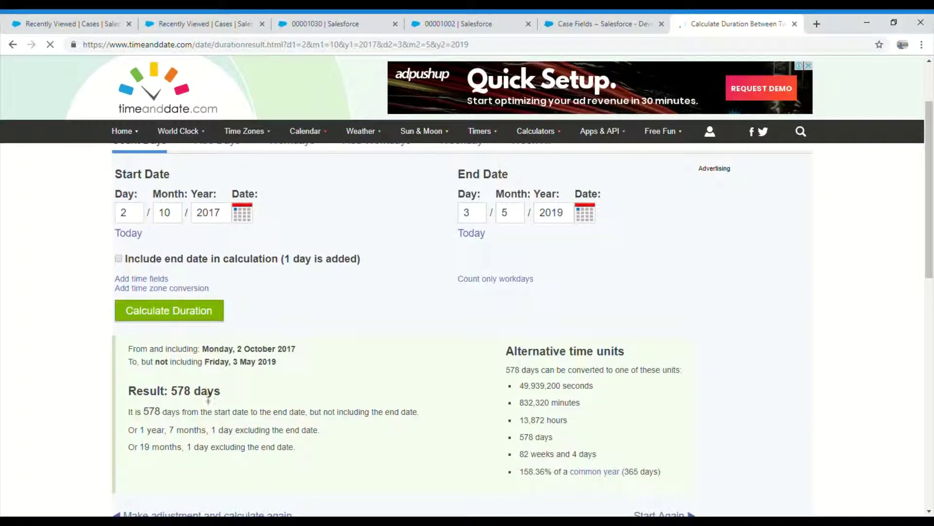
click(496, 20)
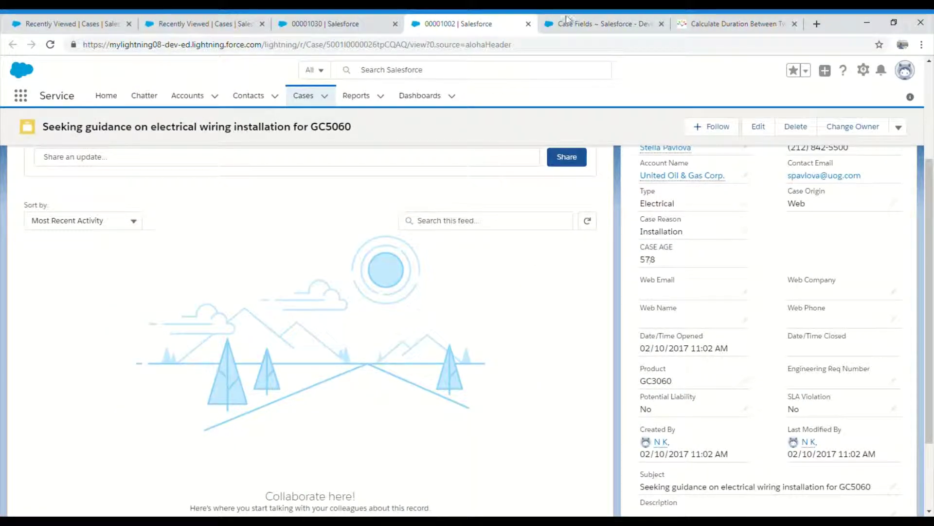
Step: Edit the CASE AGE formula to (Now() - CreatedDate)*24 and verify it passes the syntax check
click(586, 23)
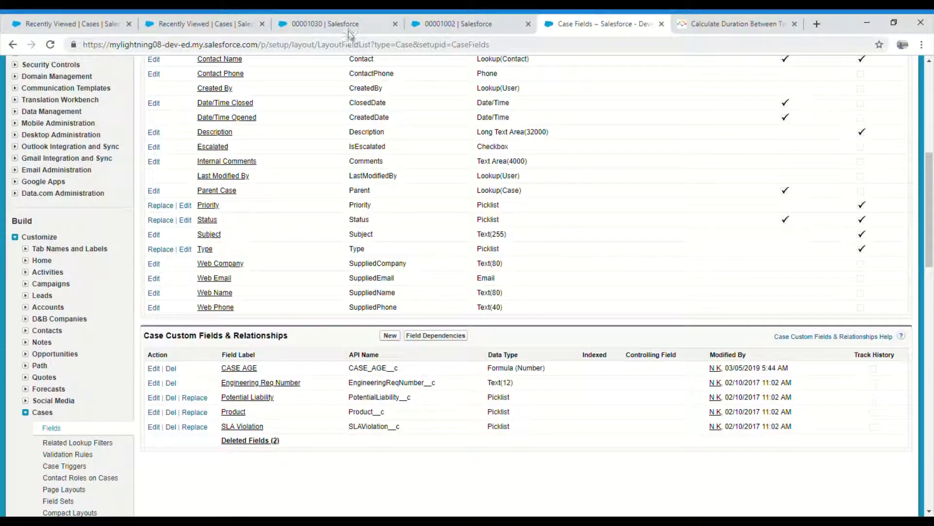
click(155, 369)
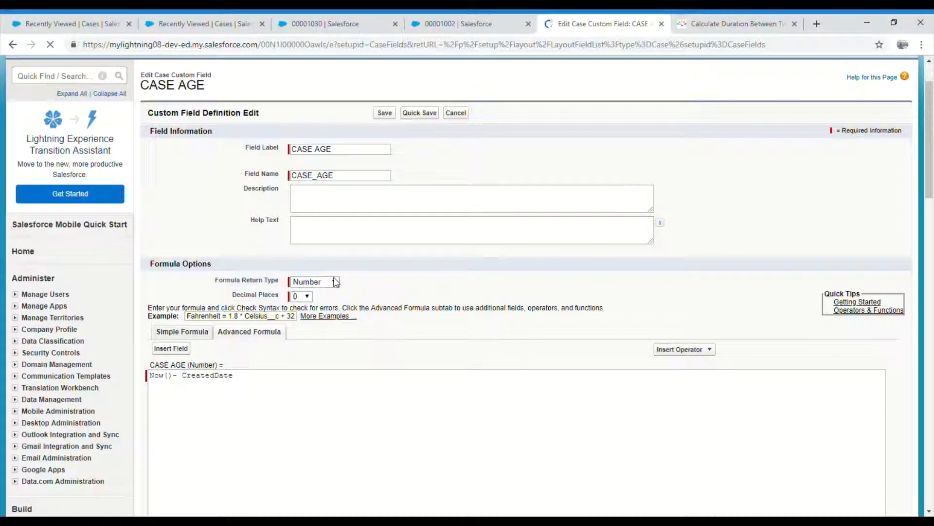
click(263, 389)
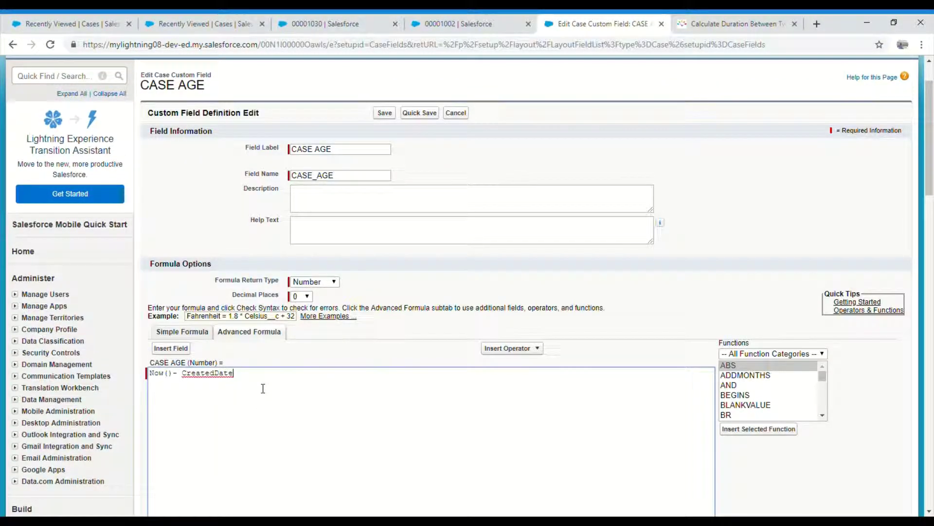
click(155, 377)
text(()
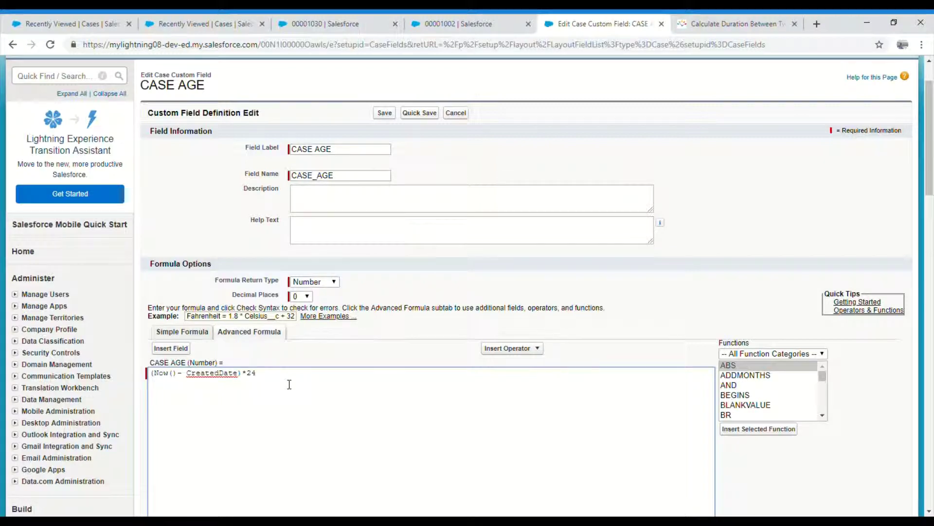
scroll(501, 389, down, 5)
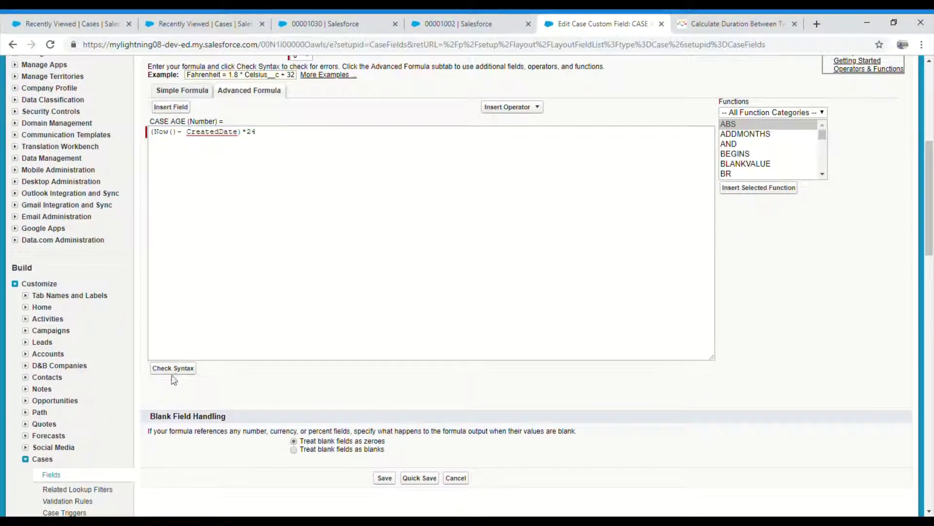
click(174, 369)
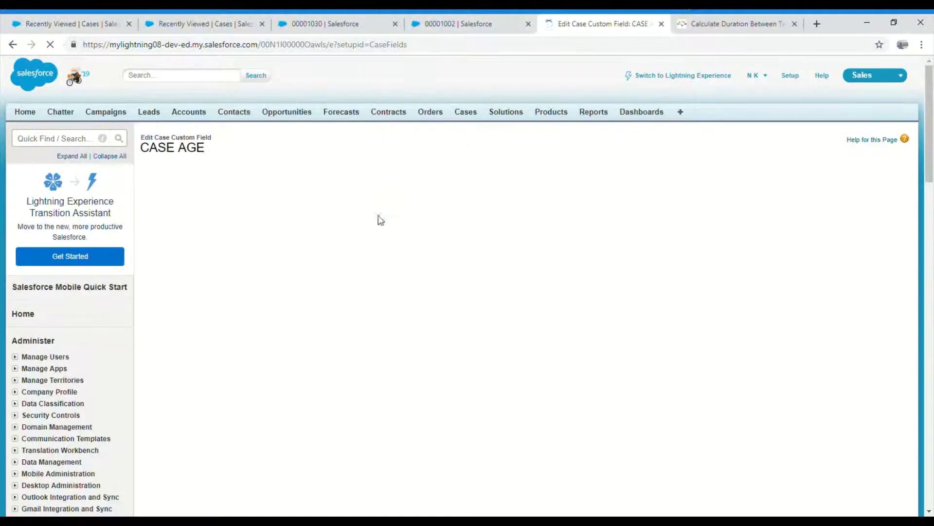
scroll(371, 248, down, 7)
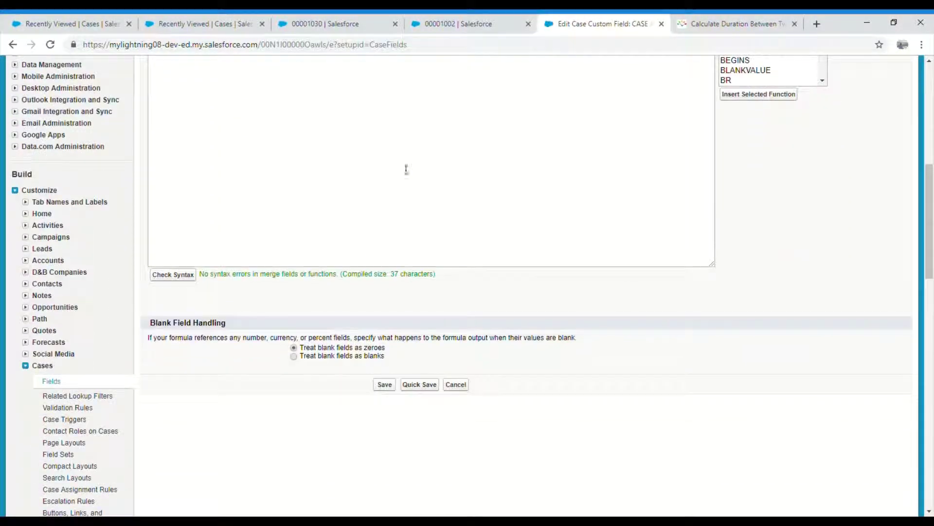
Step: Reload case 00001002, then quick-save the (Now() - CreatedDate)*24 formula
click(453, 18)
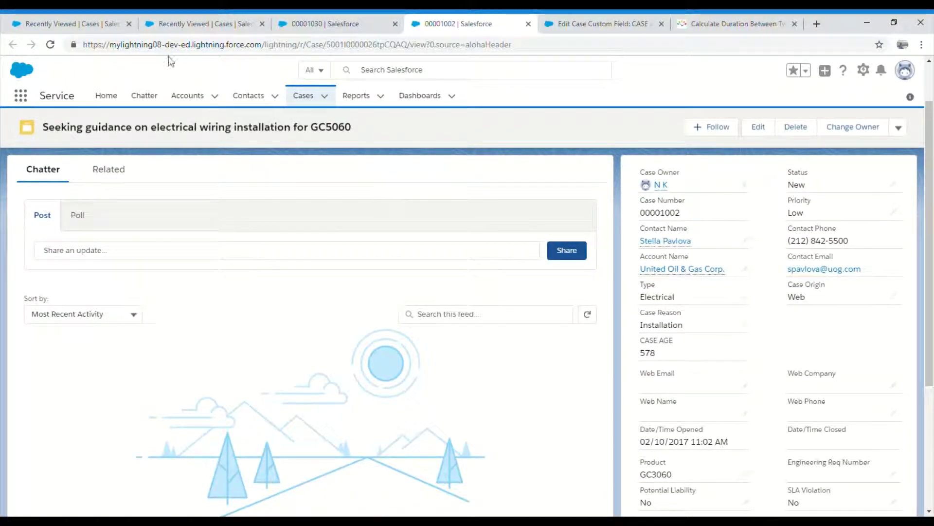
click(49, 45)
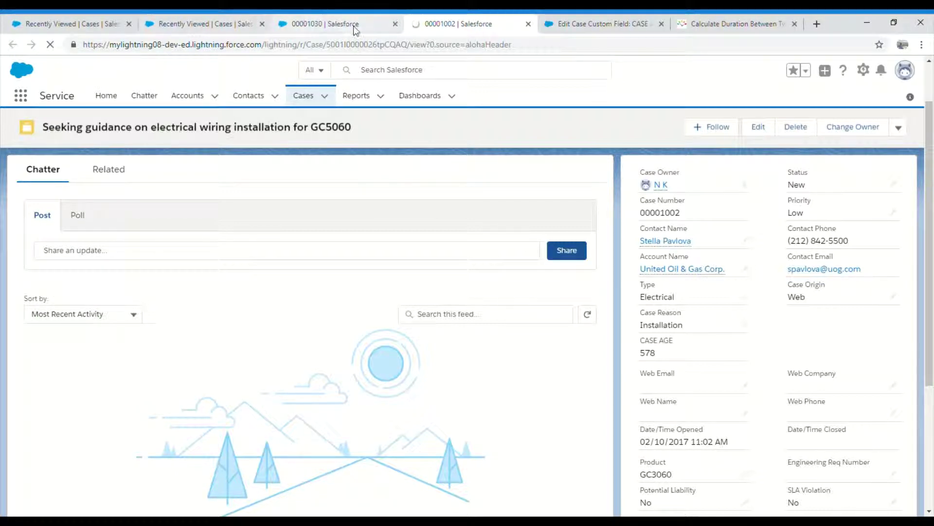
click(595, 19)
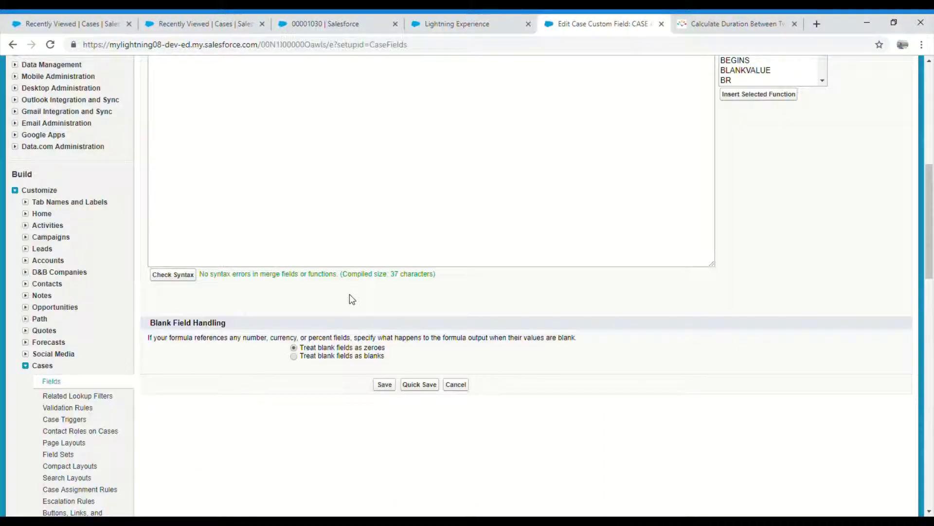
click(421, 384)
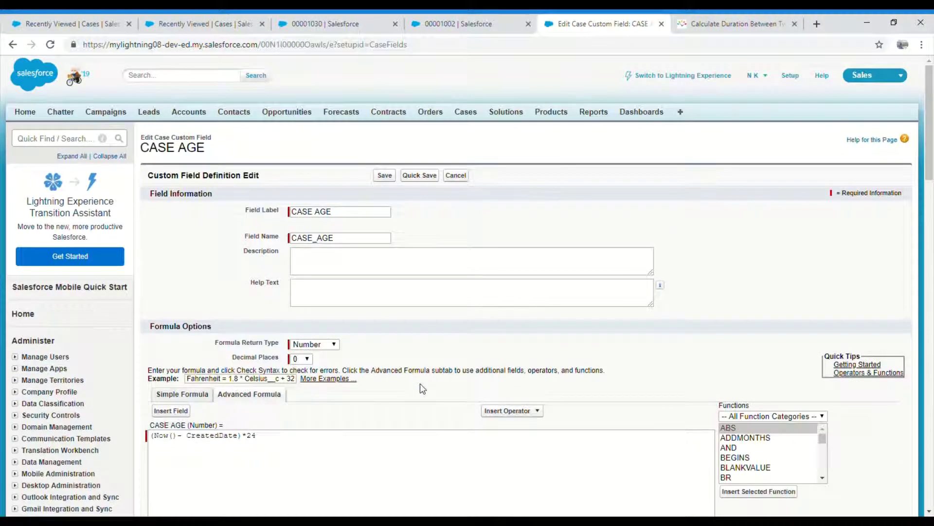
click(423, 175)
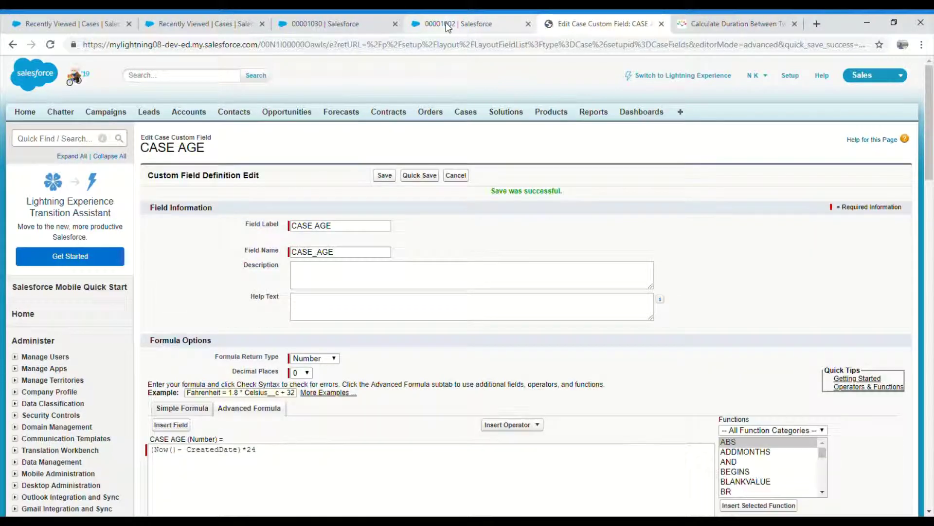
Step: Reload case 00001002 and confirm its CASE AGE now reads 13,867 hours
click(448, 27)
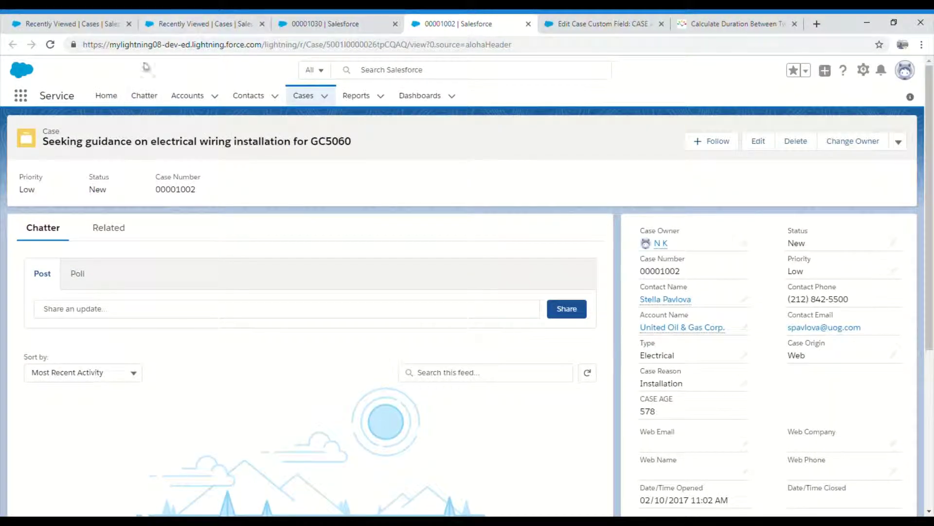
click(50, 44)
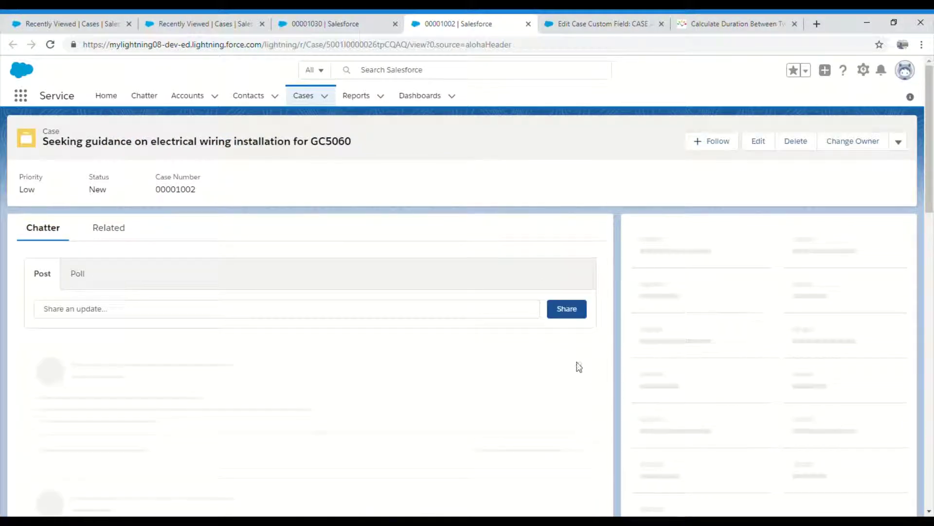
scroll(579, 367, down, 3)
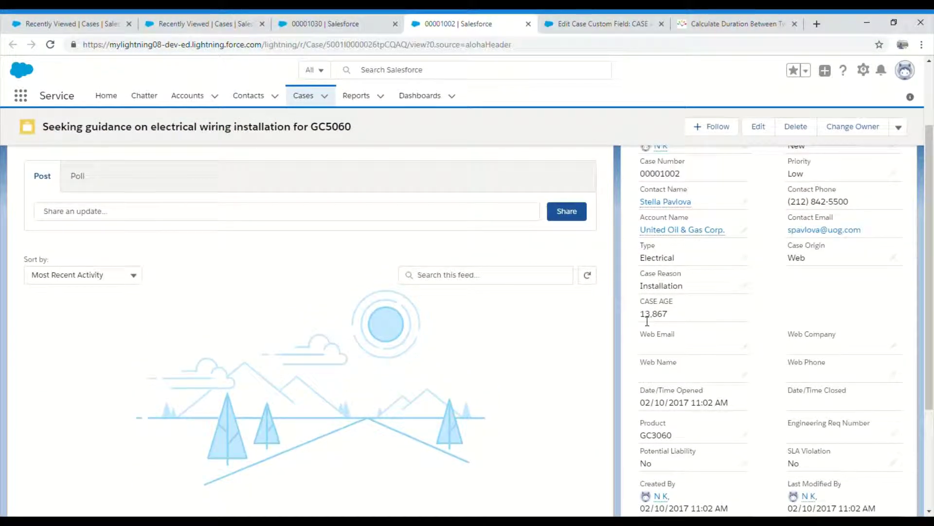
double_click(670, 319)
click(328, 30)
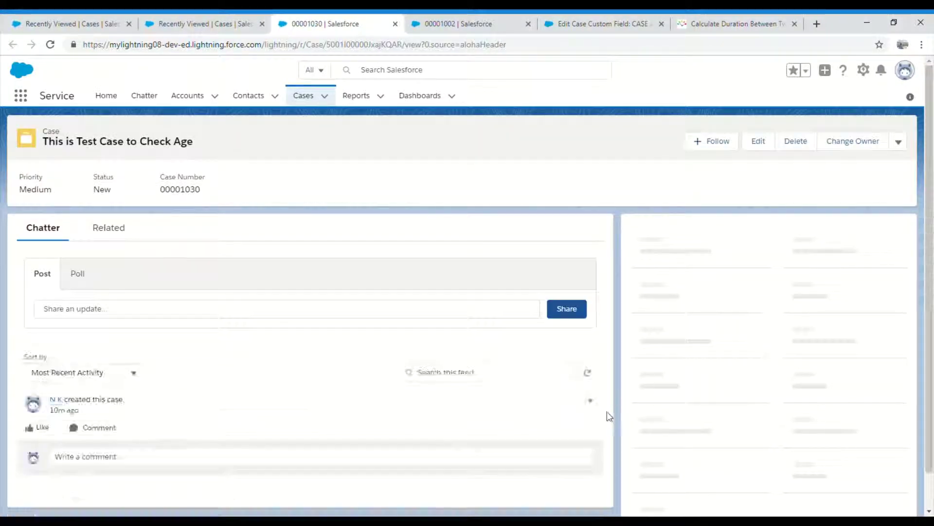
Step: Sort the Recently Viewed cases by Date/Time Opened, newest first
scroll(615, 422, down, 1)
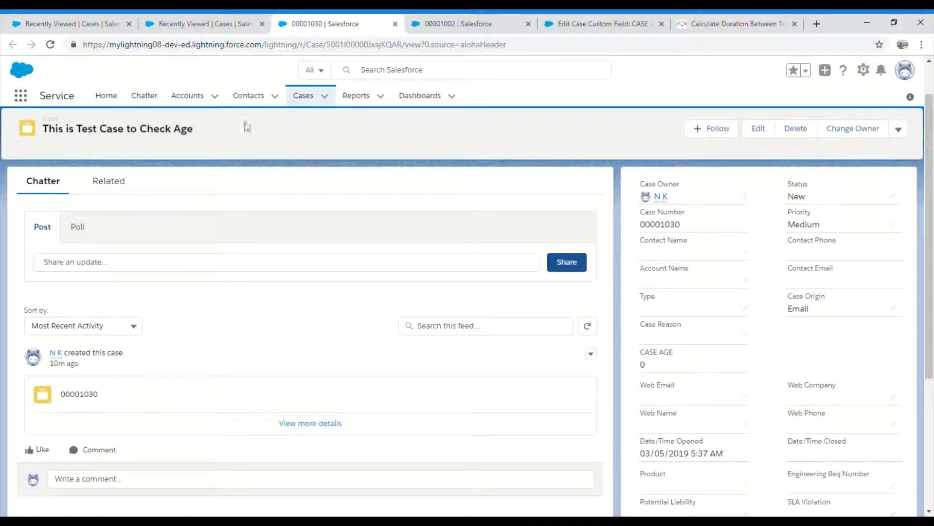
click(72, 25)
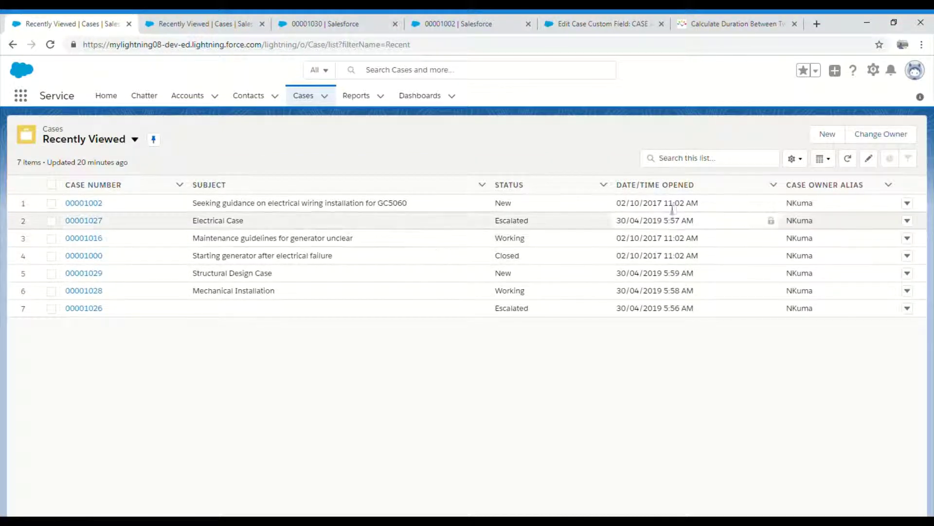
click(666, 191)
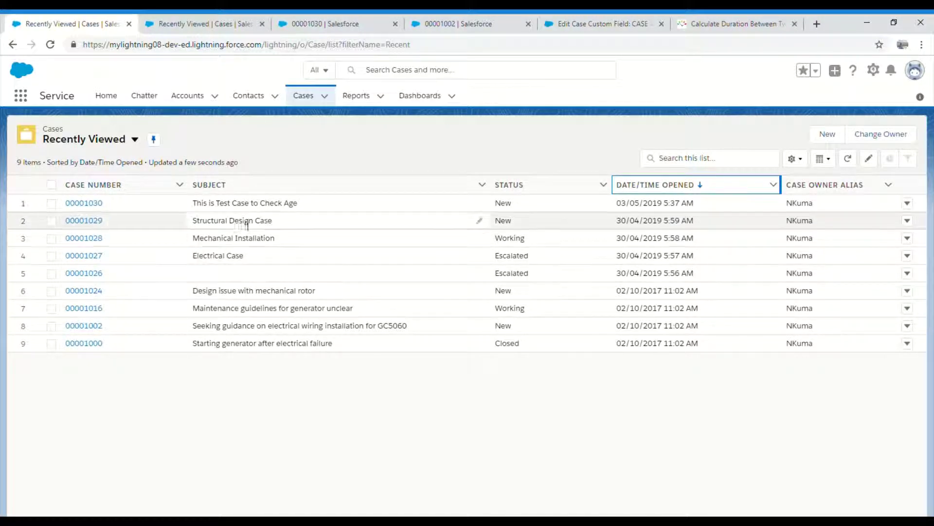
Step: Open Electrical Case 00001027 in a new tab and check its CASE AGE of 72
ctrl+click(86, 260)
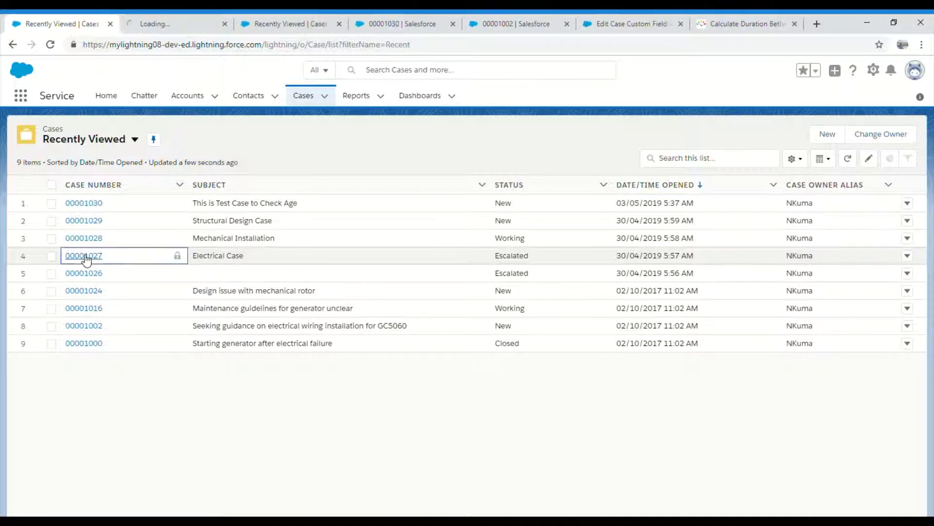
click(151, 24)
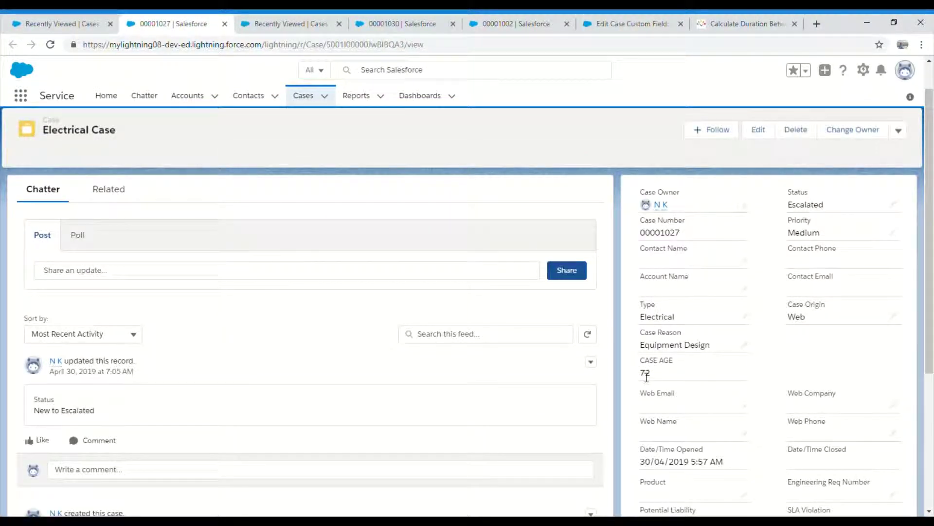
double_click(646, 376)
scroll(745, 397, down, 3)
scroll(745, 397, up, 5)
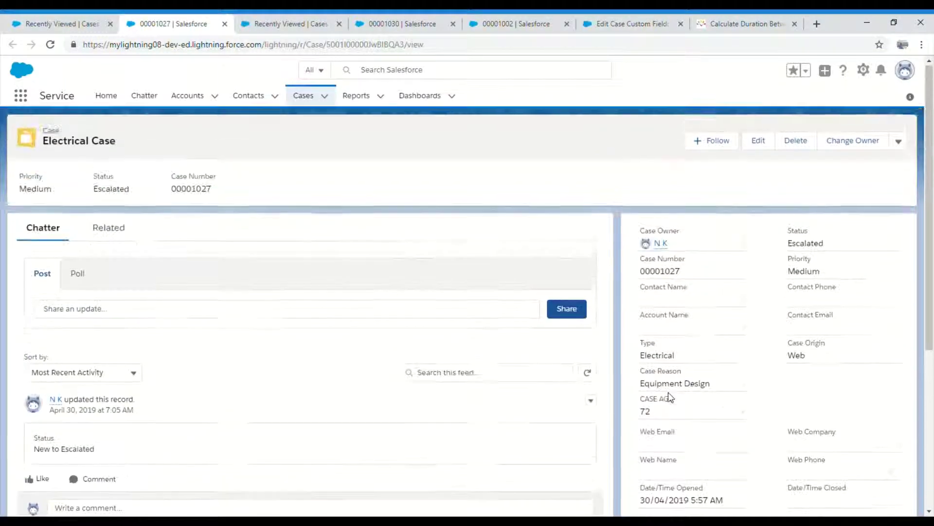
Step: Go back to the CASE AGE field edit page and review the saved formula (Now() - CreatedDate)*24
click(617, 24)
scroll(302, 297, down, 4)
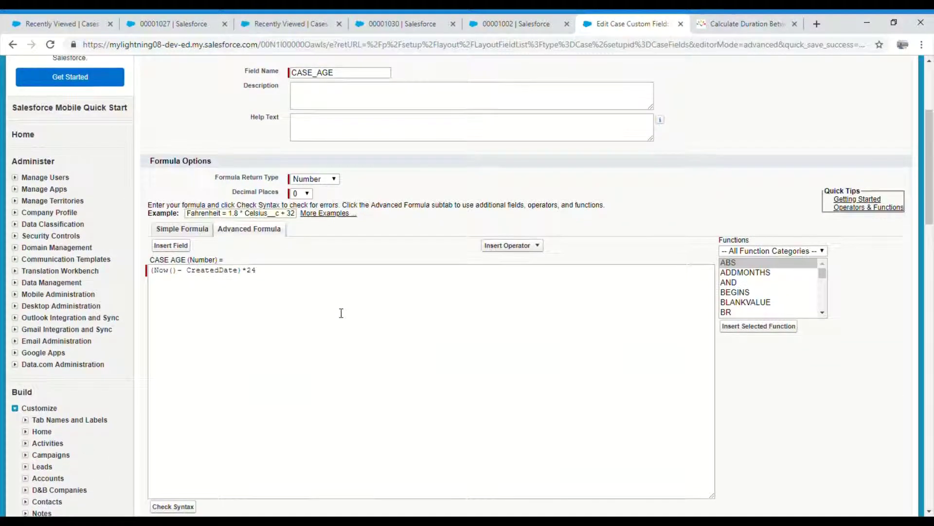
click(321, 281)
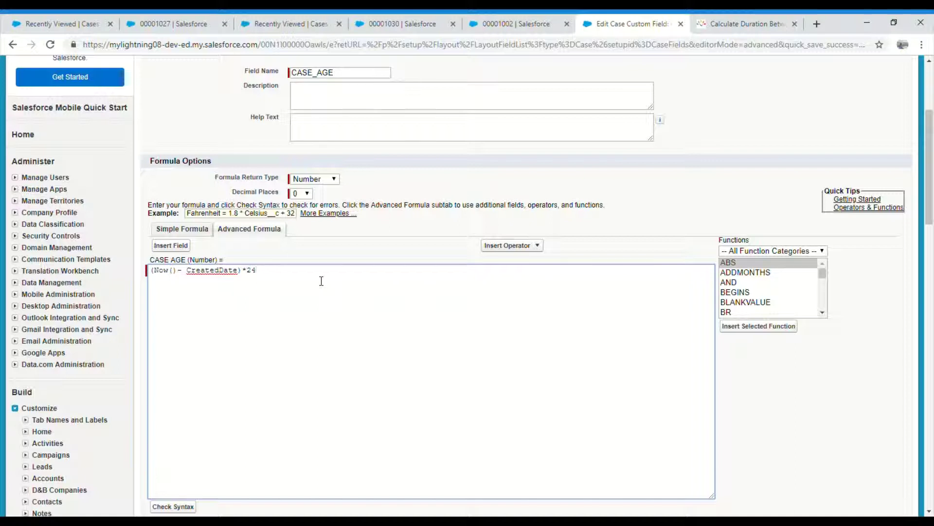
scroll(347, 280, up, 4)
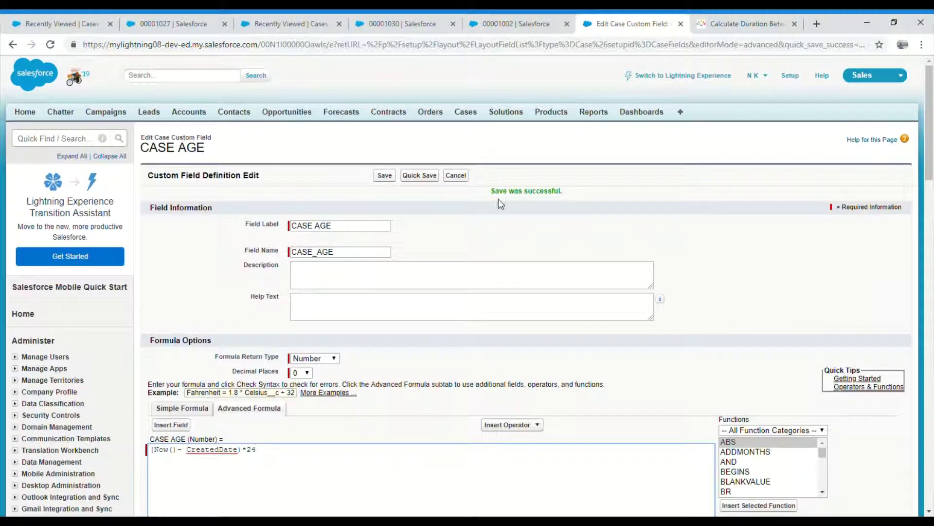